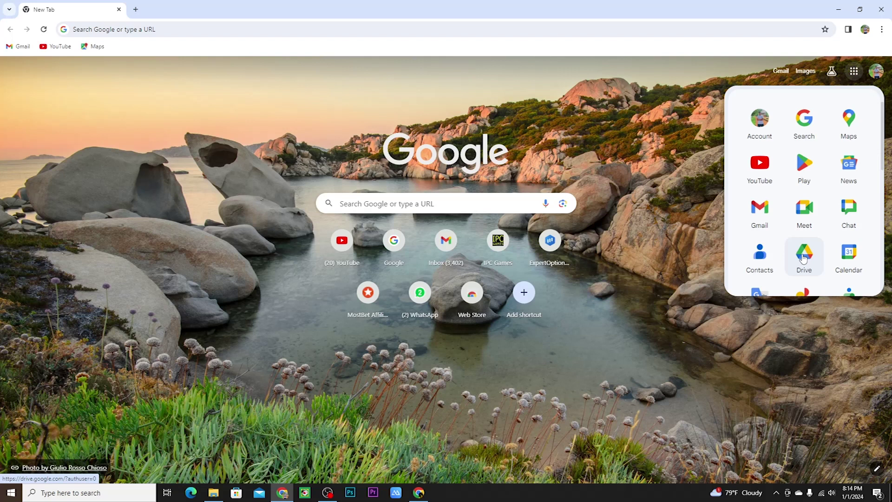
# Open Google Drive's My Drive, listing the UD Creations and Personal Data folders.
pyautogui.click(803, 258)
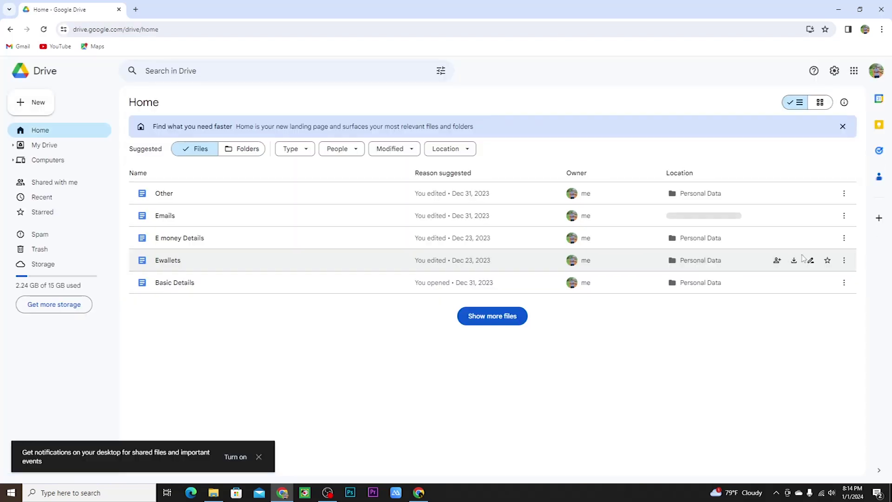
pyautogui.click(63, 151)
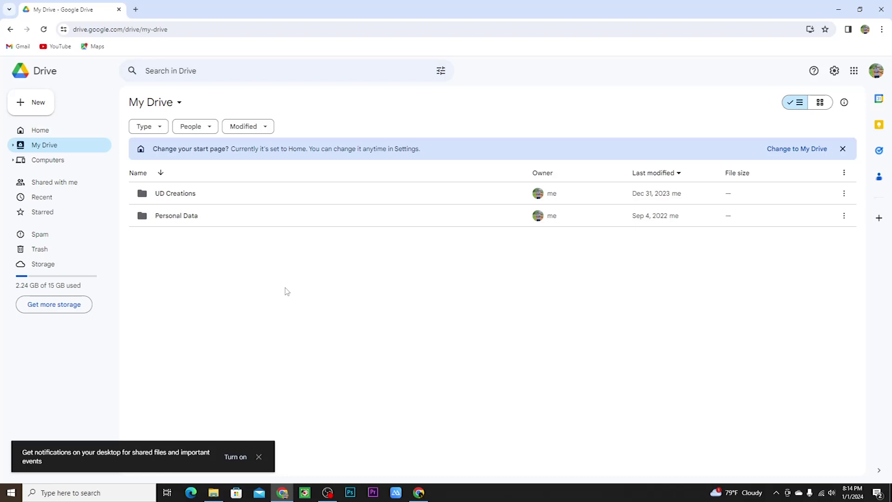
pyautogui.click(37, 107)
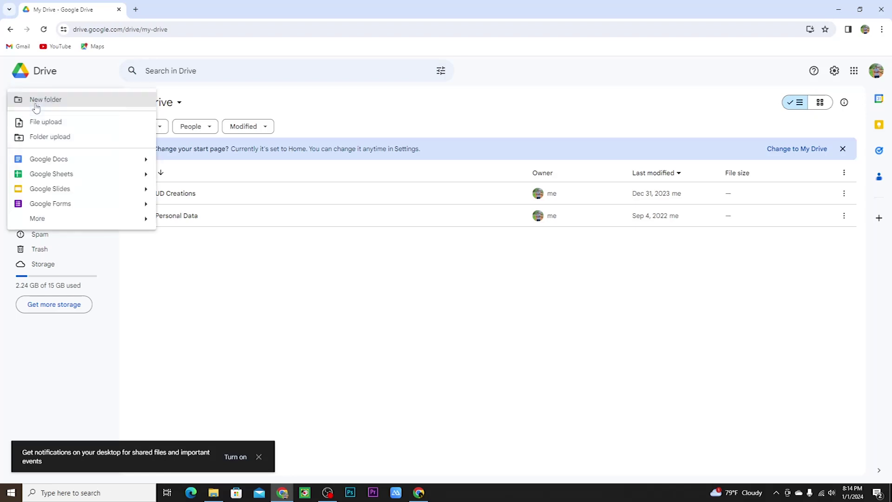
# Upload Youtube Logo.png from the Desktop into My Drive.
pyautogui.click(39, 121)
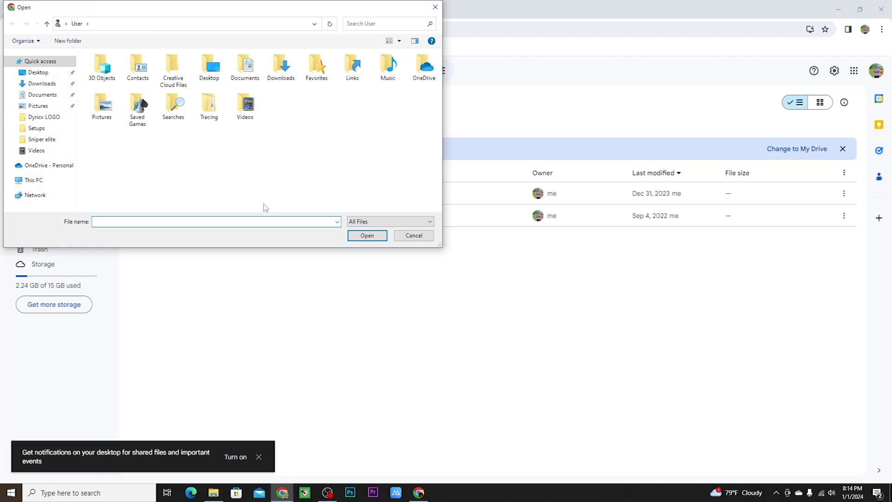
pyautogui.click(38, 72)
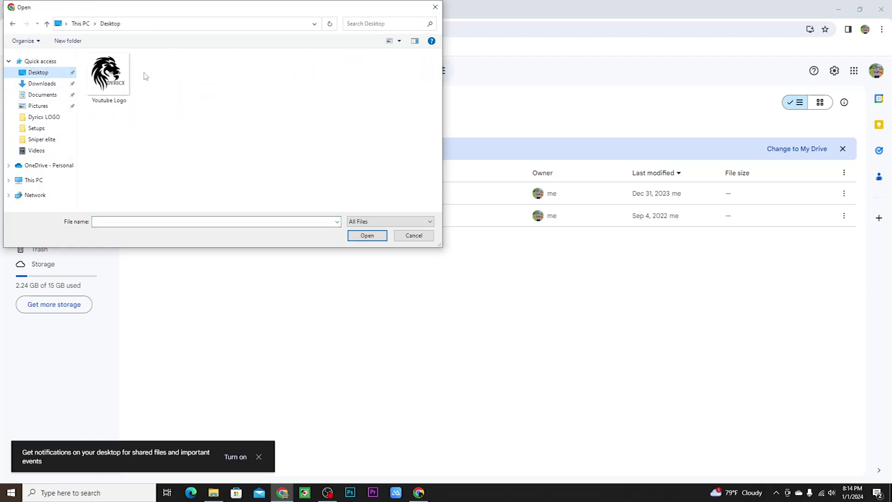
pyautogui.click(106, 85)
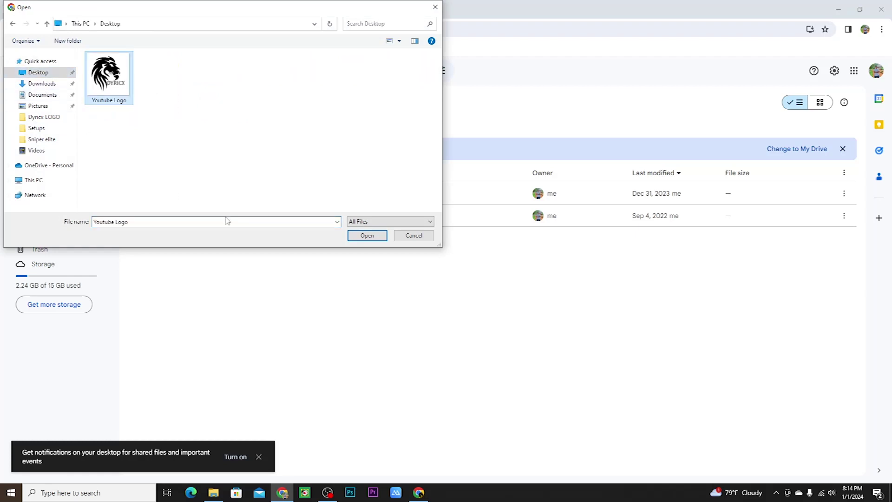
pyautogui.click(365, 235)
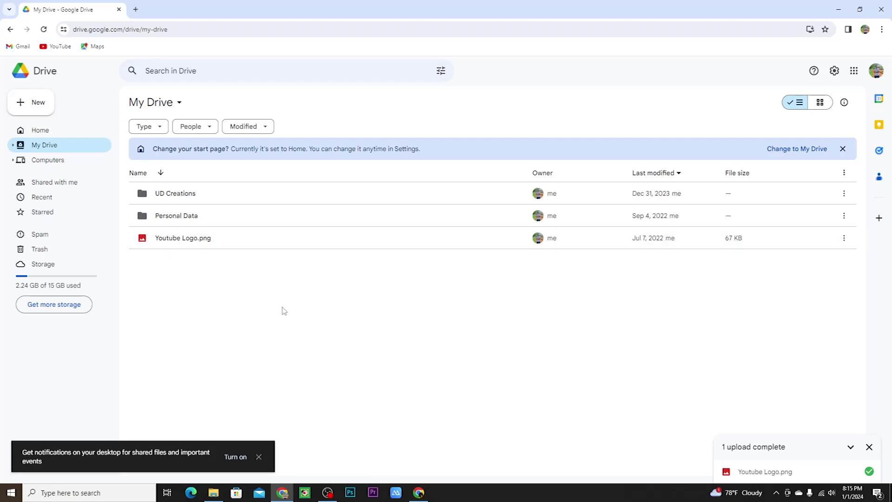
pyautogui.click(45, 111)
# Create a new folder named YOUTUBE in My Drive.
pyautogui.click(56, 100)
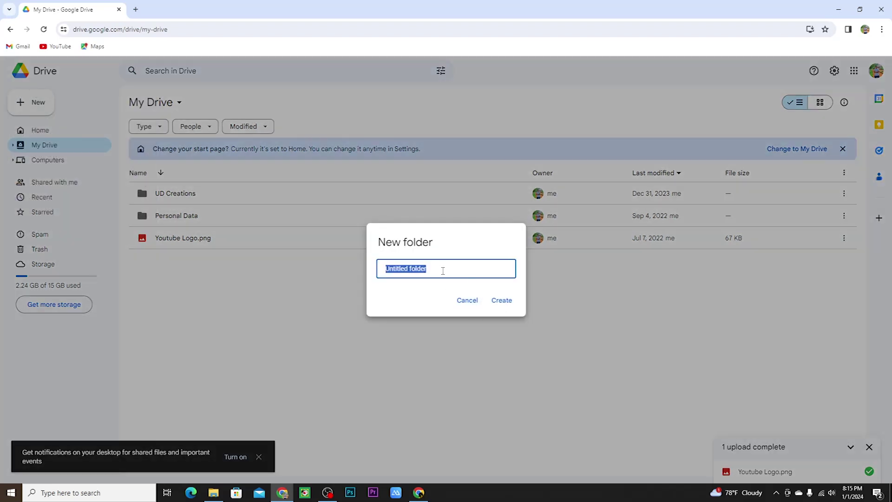
pyautogui.write('YOUTUBE')
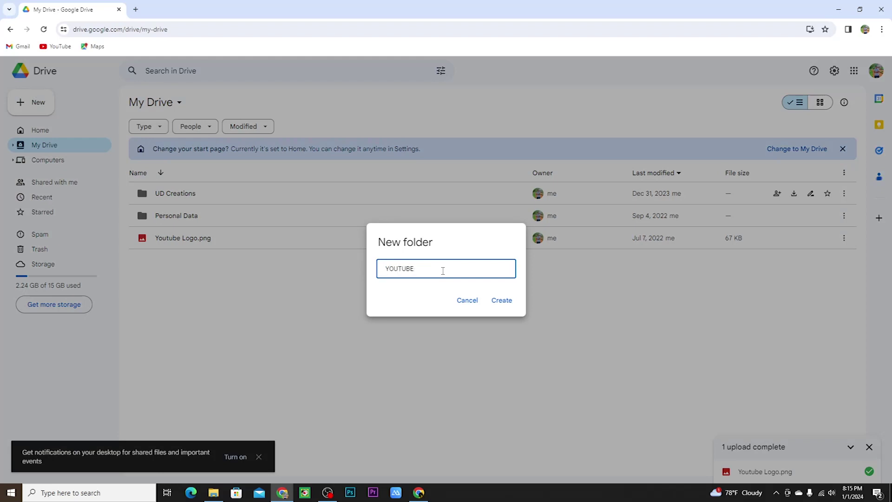
pyautogui.click(503, 301)
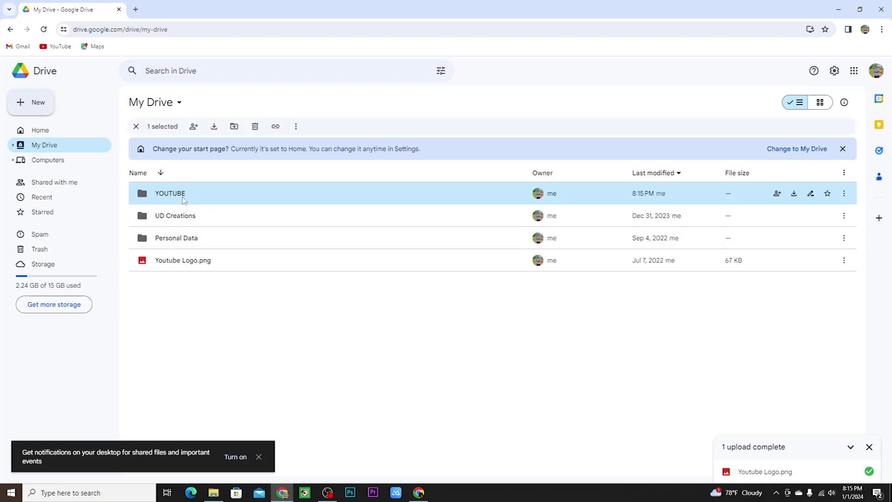
# Open the empty YOUTUBE folder, then return to My Drive.
pyautogui.doubleClick(180, 194)
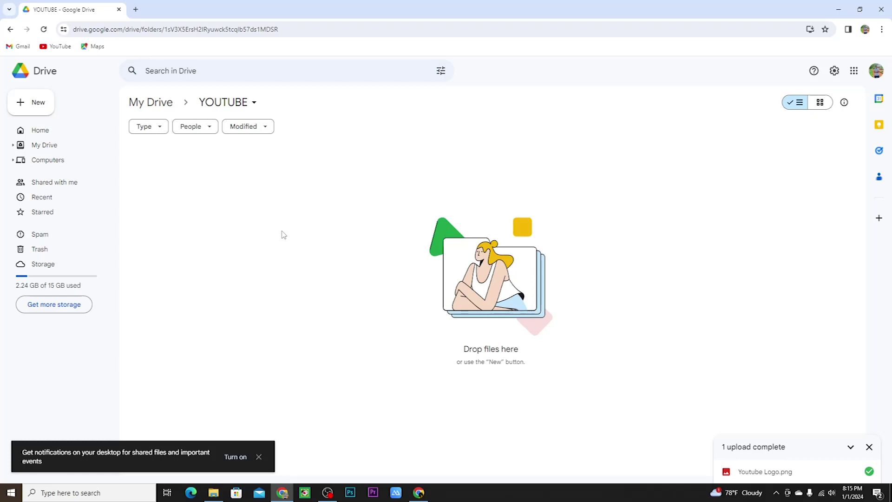
pyautogui.click(41, 111)
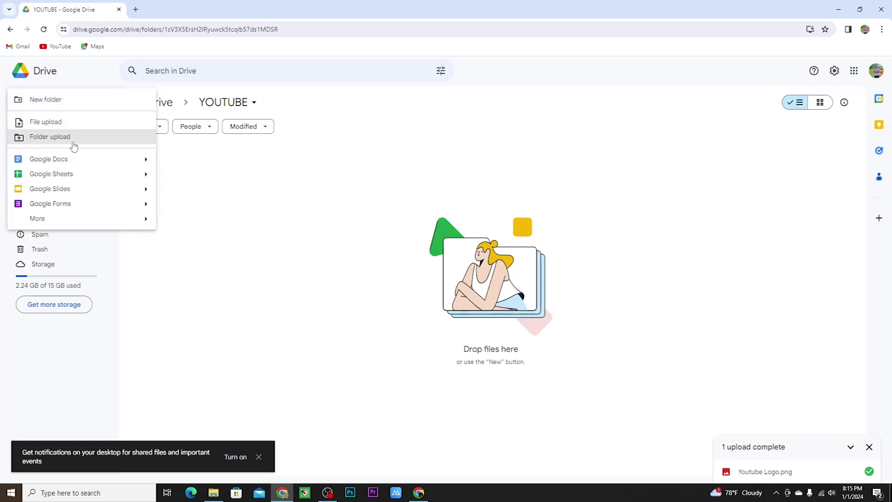
pyautogui.click(283, 212)
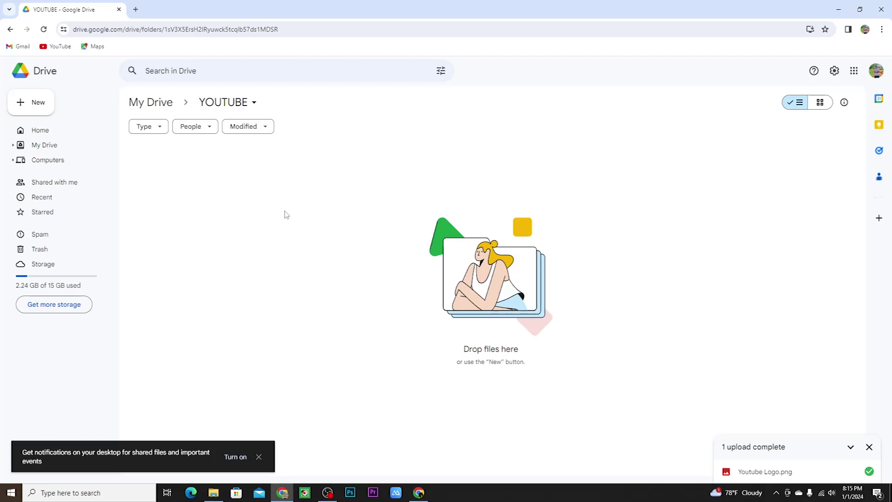
pyautogui.click(33, 145)
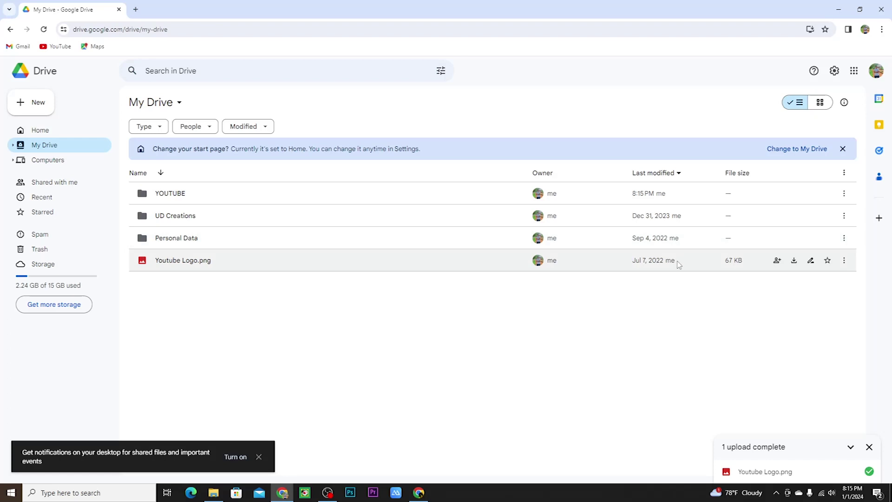
# Share Youtube Logo.png, adding the second account's e-mail address as an Editor recipient.
pyautogui.click(844, 262)
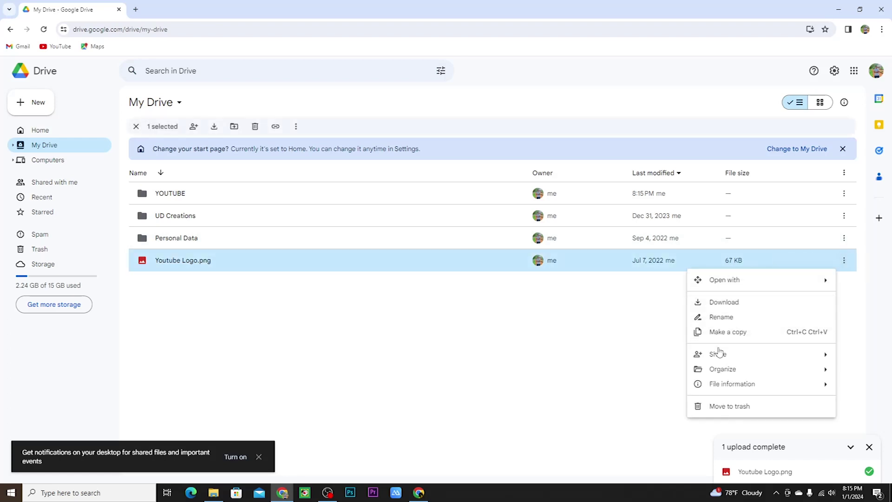
pyautogui.moveTo(717, 355)
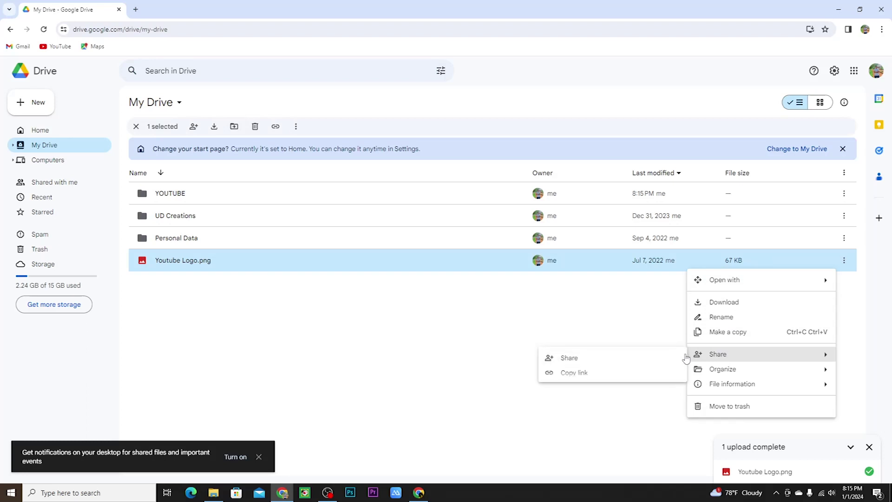
pyautogui.click(576, 361)
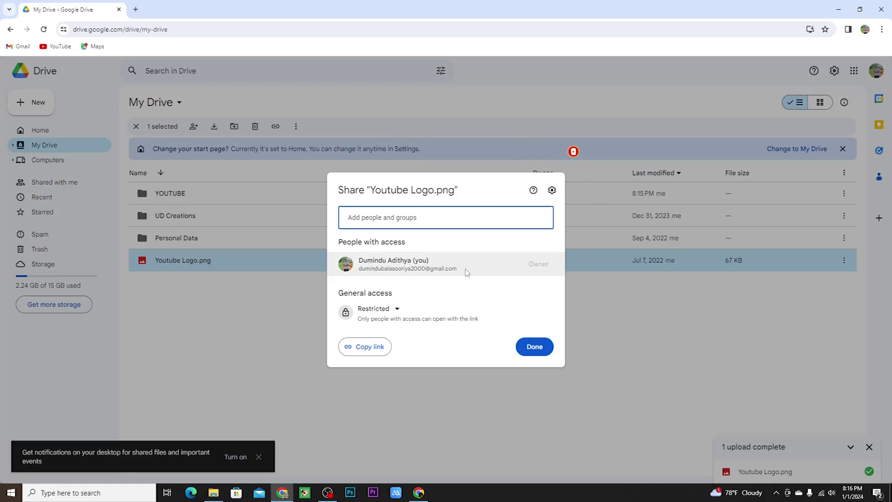
pyautogui.click(421, 217)
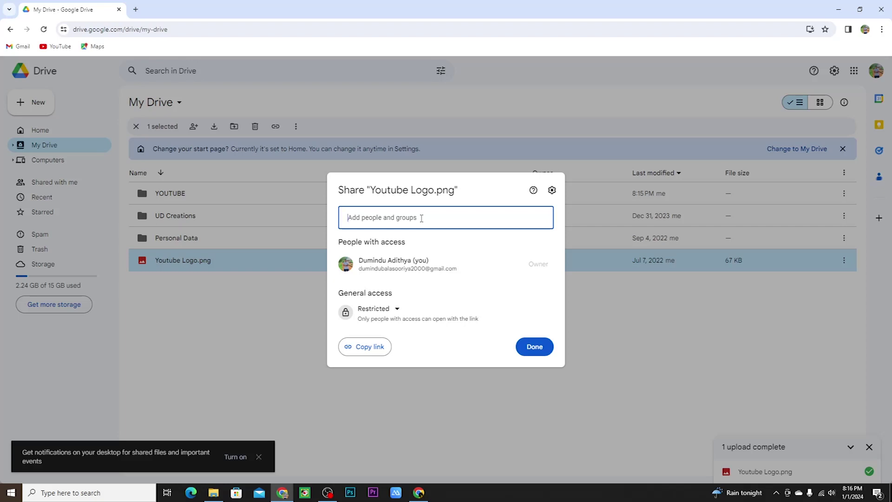
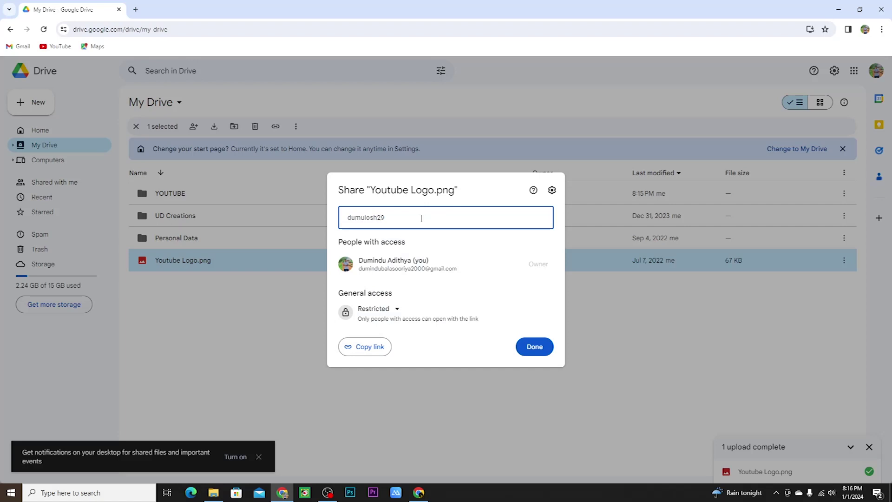
pyautogui.click(451, 251)
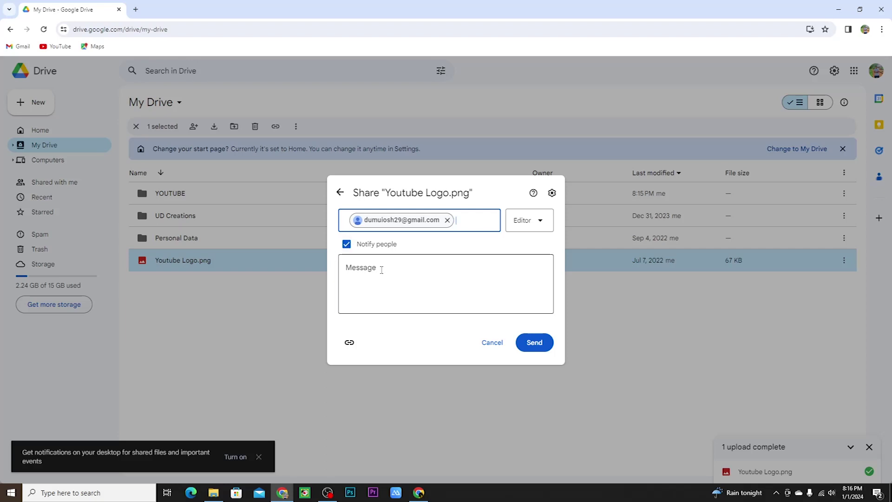
# Try sharing with notification turned off, and dismiss the no-Google-account warning.
pyautogui.click(346, 243)
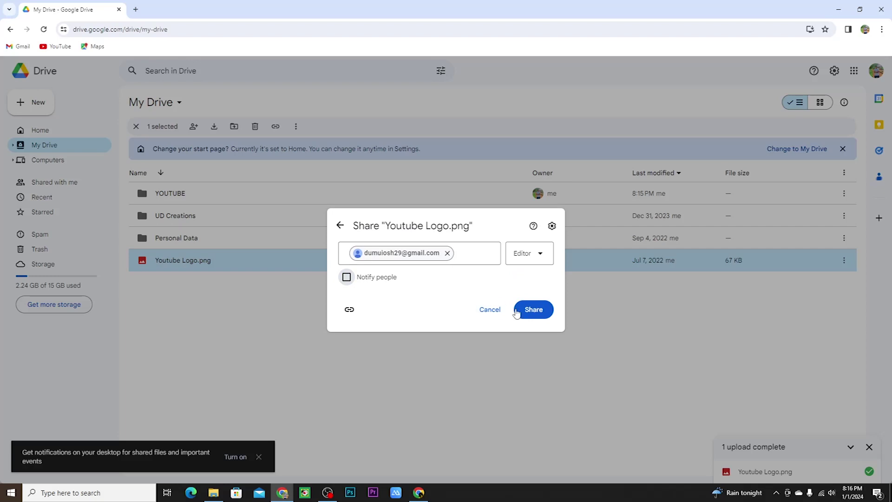
pyautogui.click(535, 312)
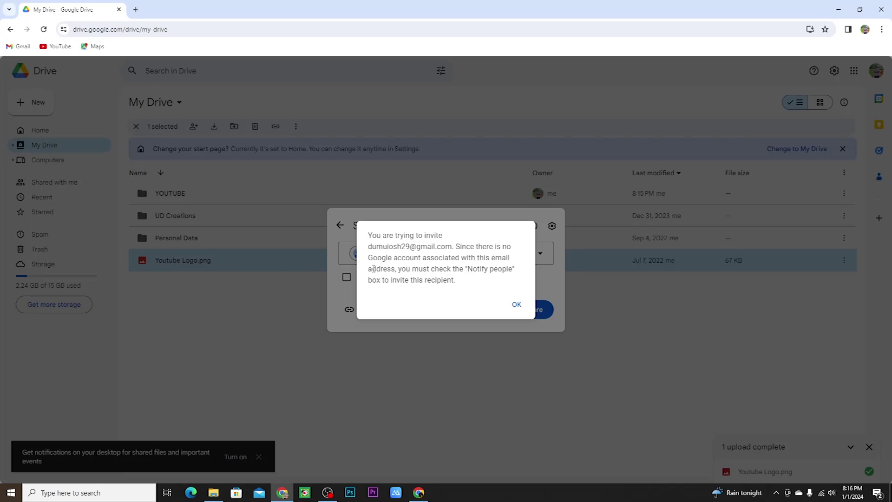
pyautogui.click(515, 305)
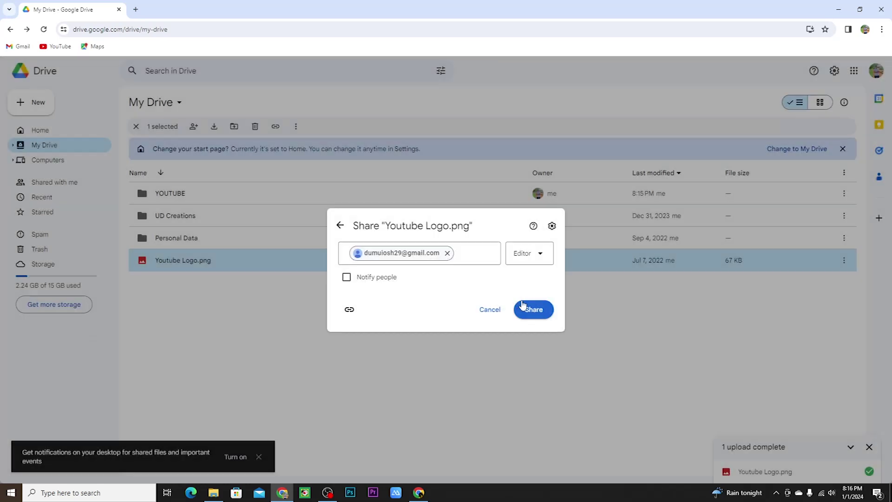
# Replace the mistyped address with the correct second account and share the logo.
pyautogui.click(447, 253)
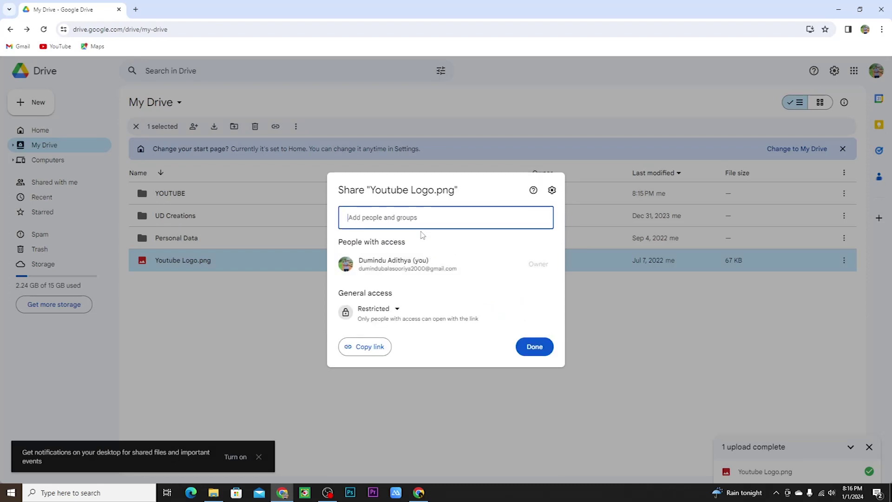
pyautogui.write('dumi')
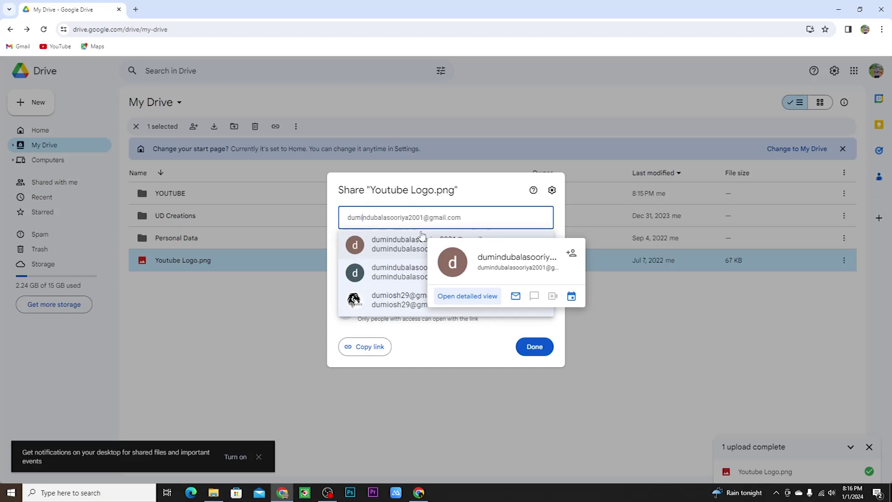
pyautogui.write('o')
pyautogui.click(405, 248)
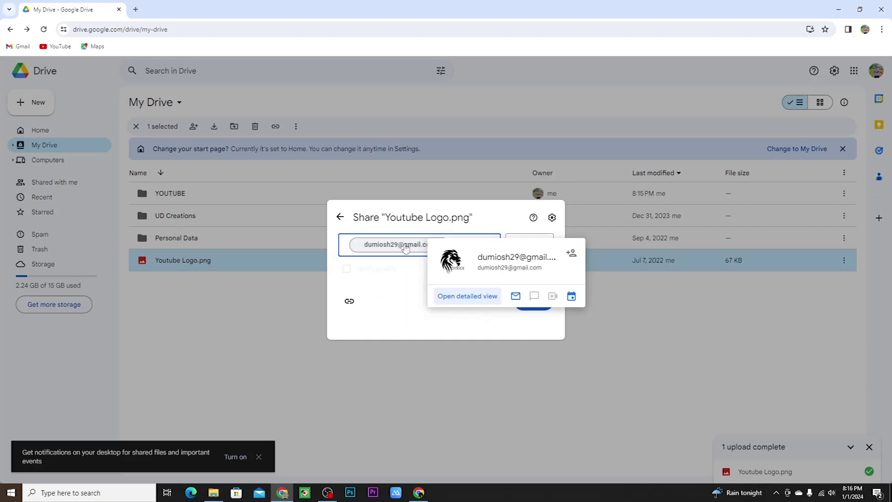
pyautogui.click(534, 312)
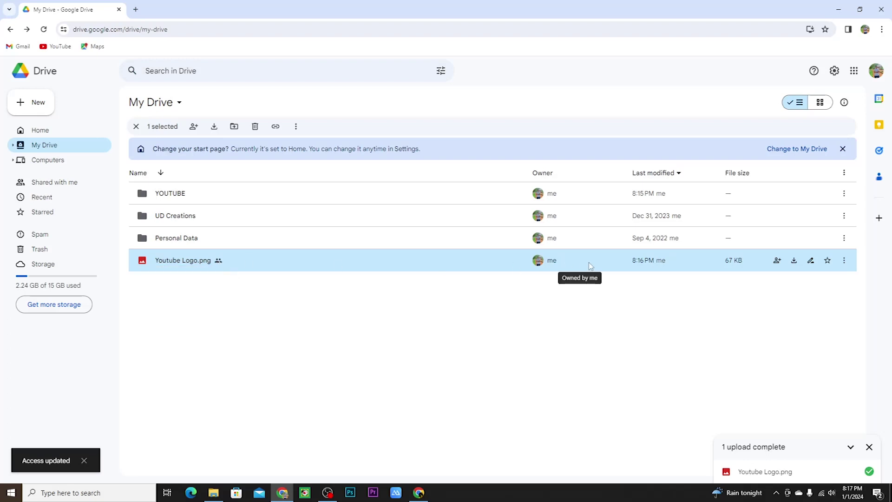
# In the second account, preview Youtube Logo.png under Shared with me.
pyautogui.click(418, 495)
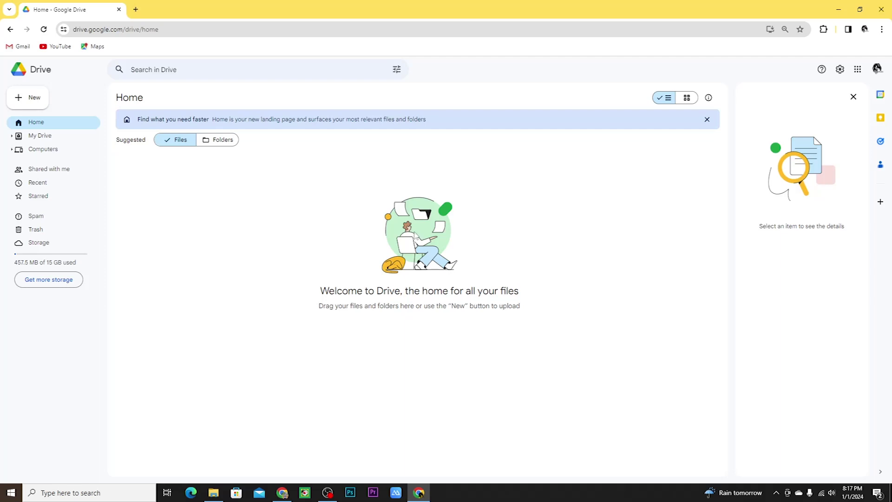
pyautogui.click(52, 141)
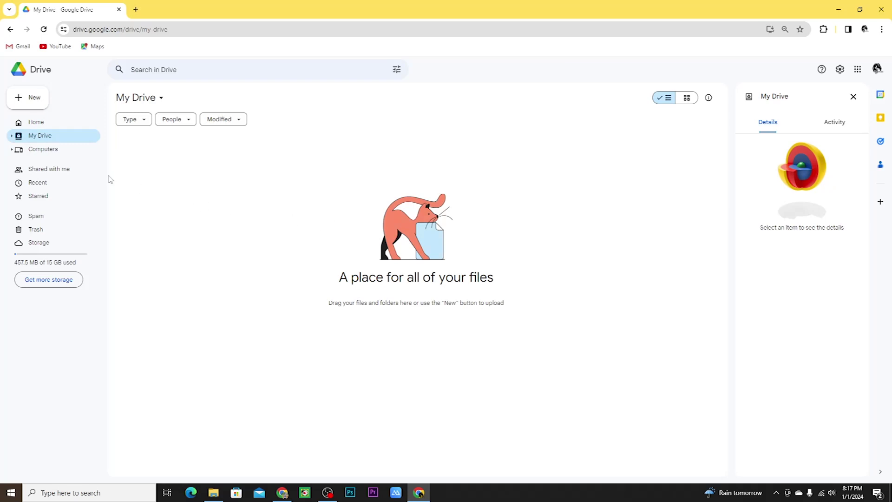
pyautogui.click(66, 175)
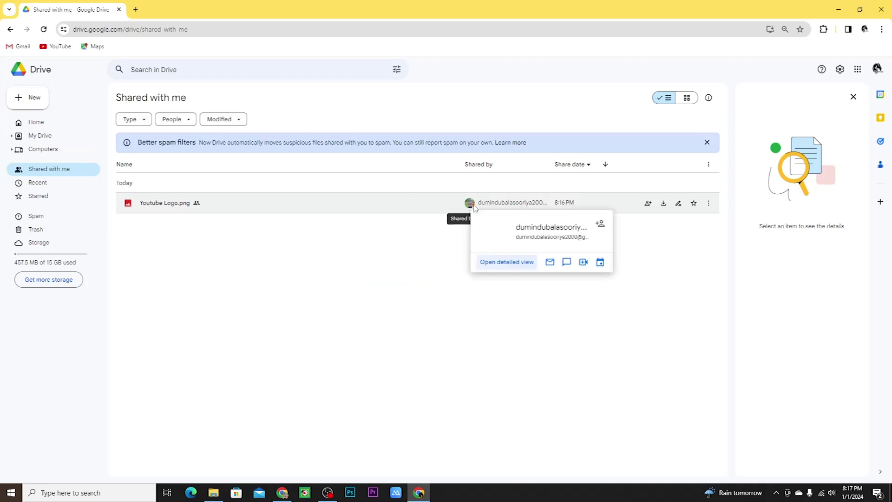
pyautogui.moveTo(474, 207)
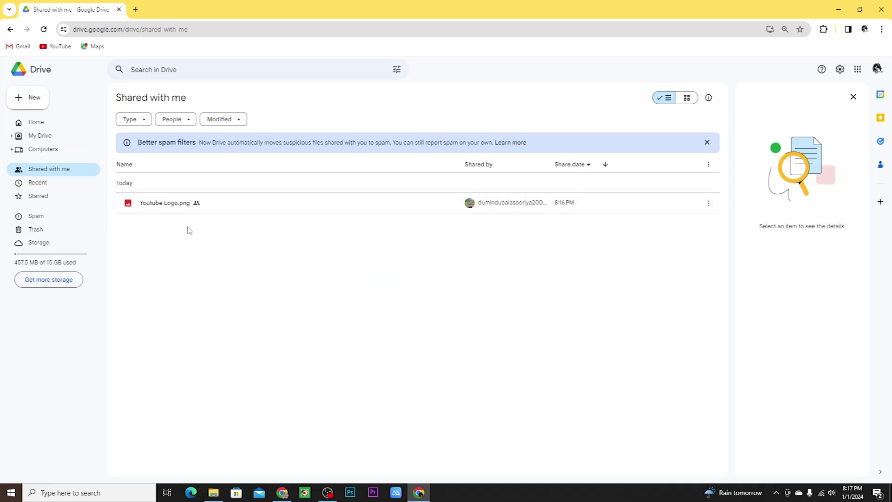
pyautogui.click(174, 209)
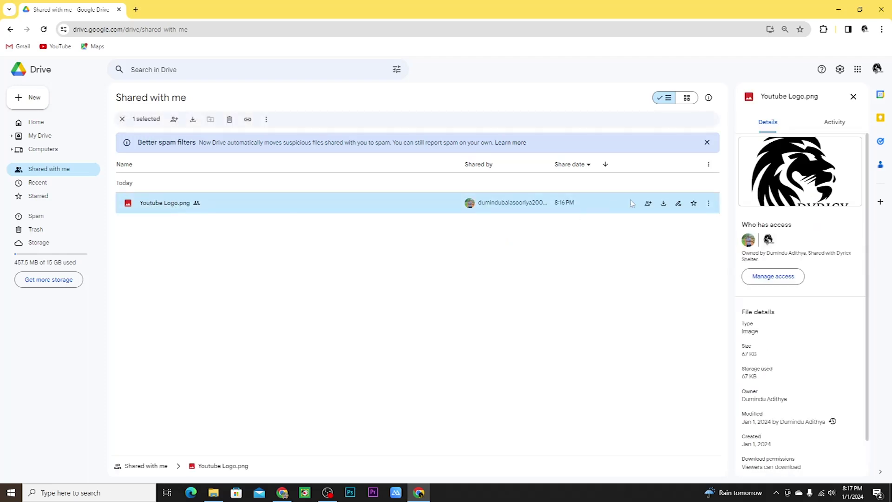
pyautogui.doubleClick(185, 205)
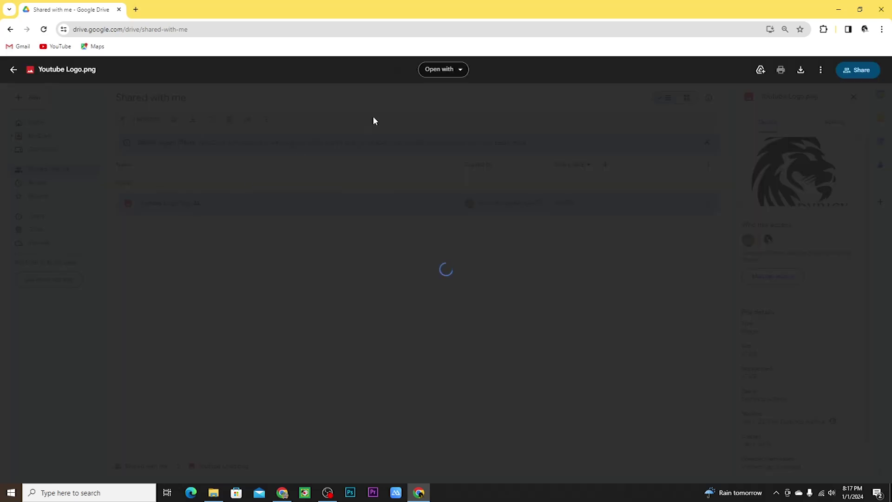
pyautogui.click(691, 261)
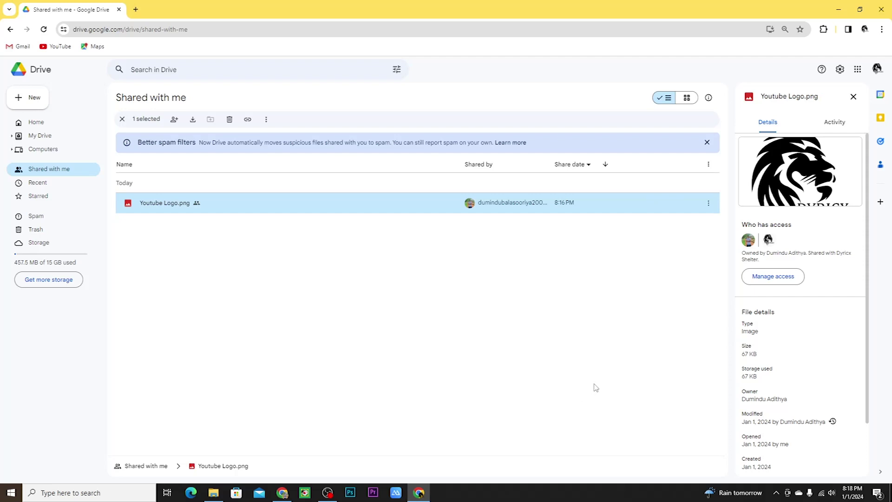
# Show the desktop and move the Youtube Logo icon under Recycle Bin.
pyautogui.click(890, 493)
pyautogui.rightClick(467, 217)
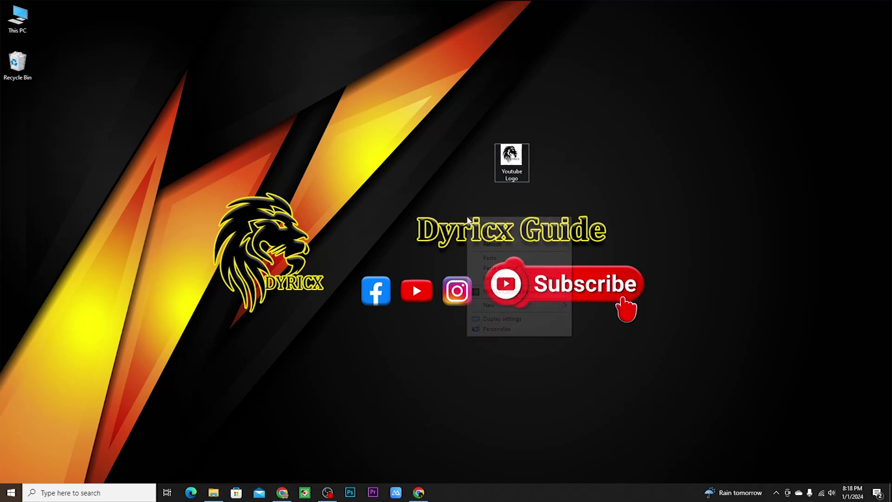
pyautogui.click(492, 254)
pyautogui.moveTo(466, 173); pyautogui.dragTo(6, 128)
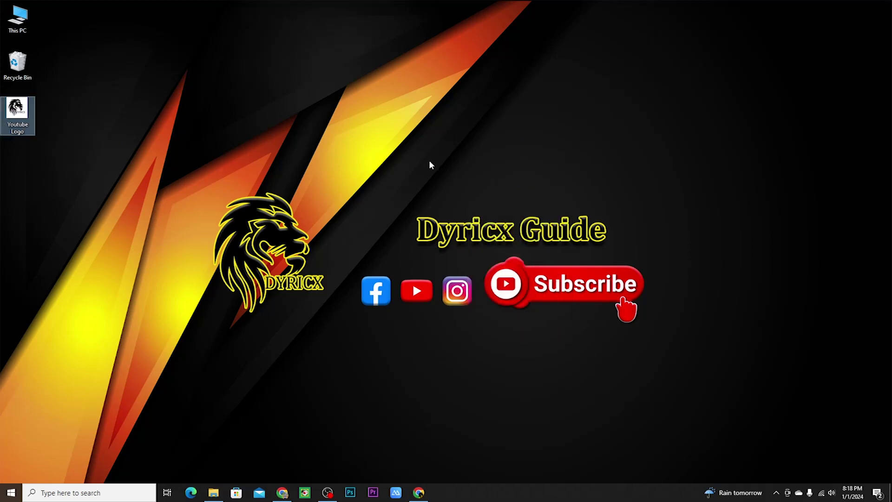